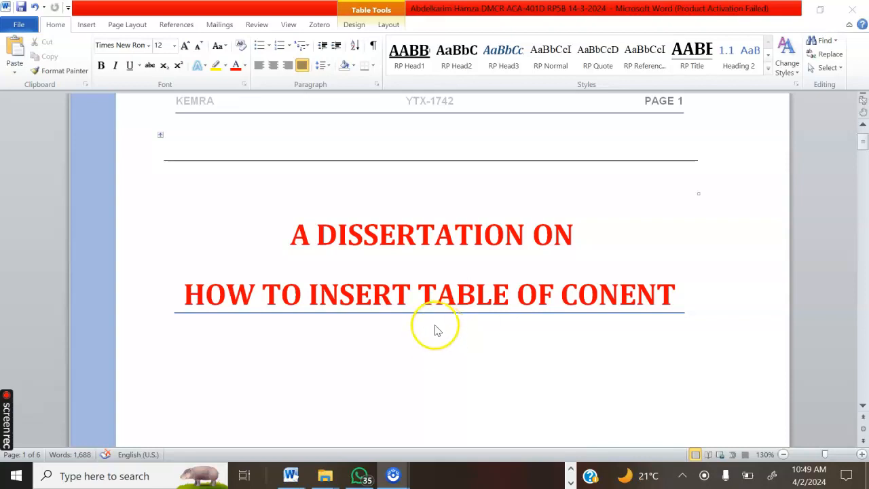
# Examine the dissertation's title and opening section headings, and check the style used by the Introduction heading
pyautogui.scroll(-2, 438, 329)
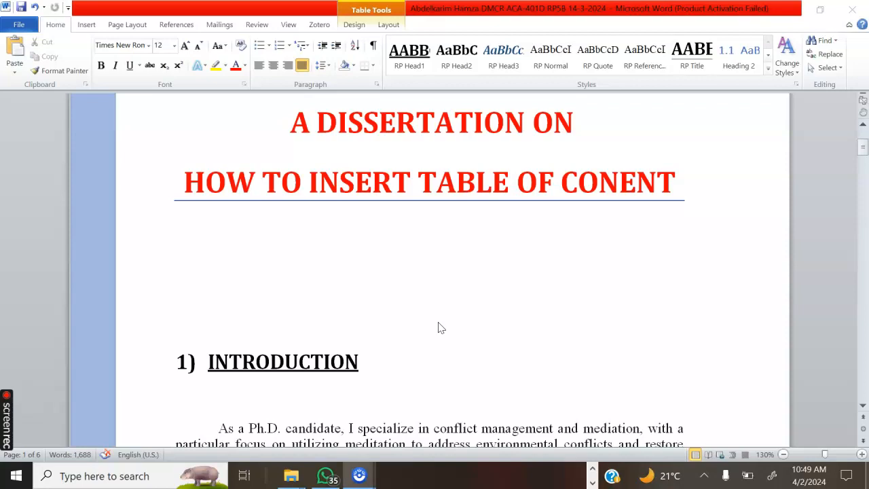
pyautogui.click(444, 320)
pyautogui.scroll(-8, 465, 217)
pyautogui.scroll(3, 467, 254)
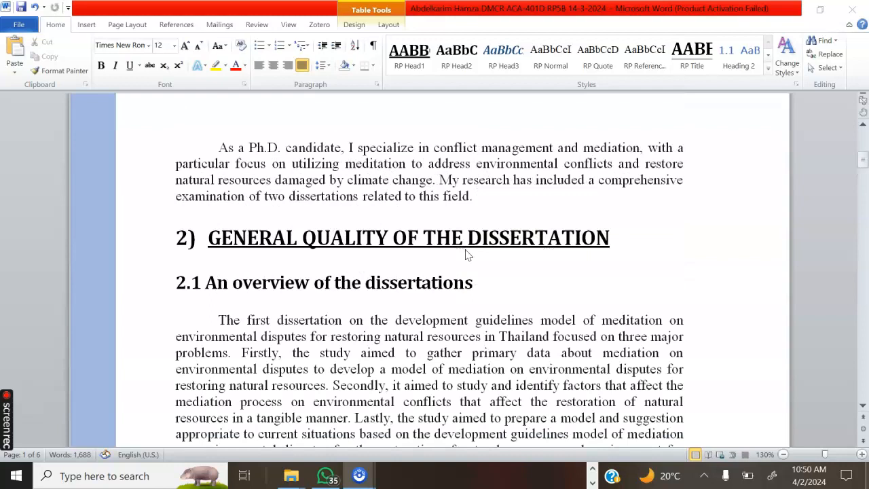
pyautogui.scroll(3, 448, 246)
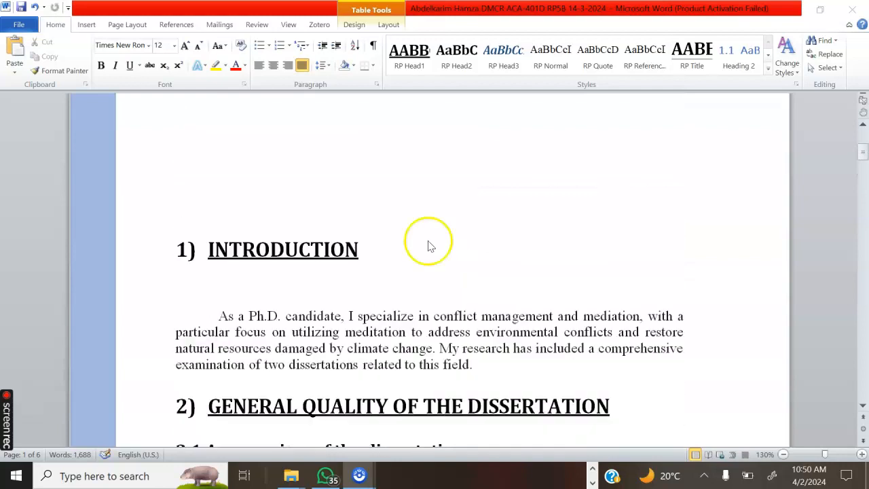
pyautogui.click(275, 250)
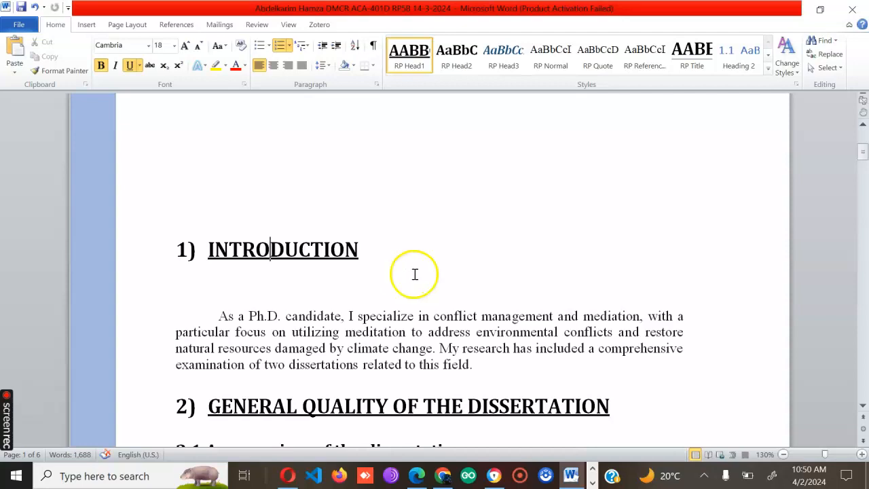
pyautogui.scroll(-5, 460, 325)
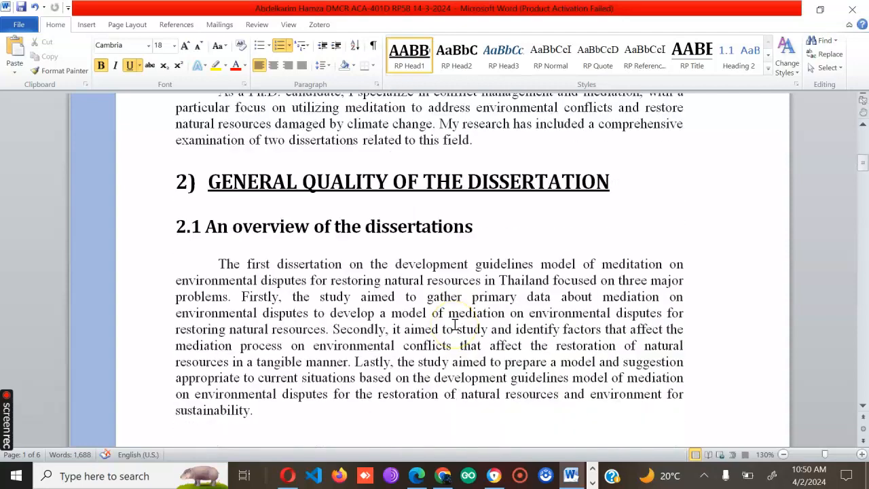
pyautogui.scroll(4, 440, 238)
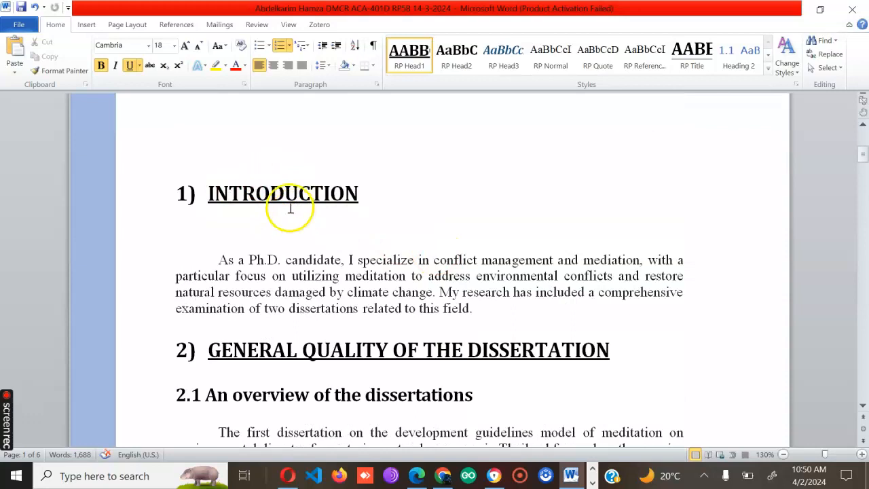
pyautogui.scroll(-3, 305, 323)
pyautogui.scroll(3, 188, 281)
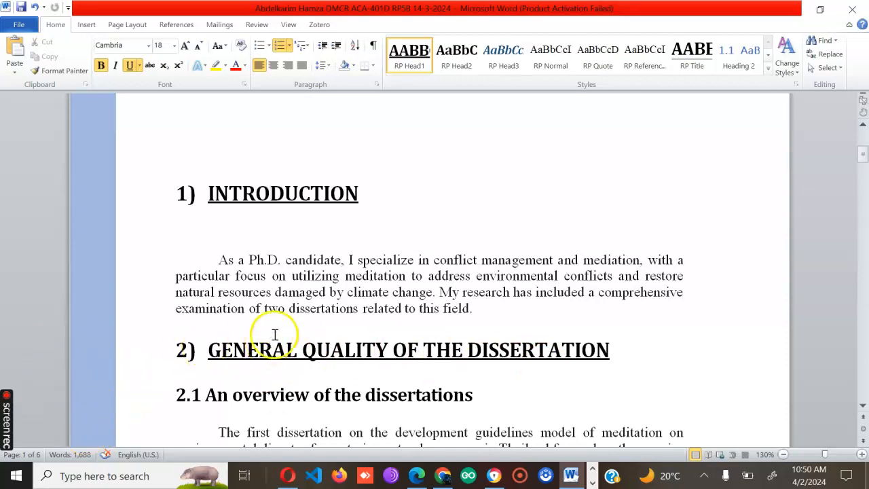
# Check the style of the section 2 heading and apply the RP Head2 style to the 2.1 heading
pyautogui.click(297, 350)
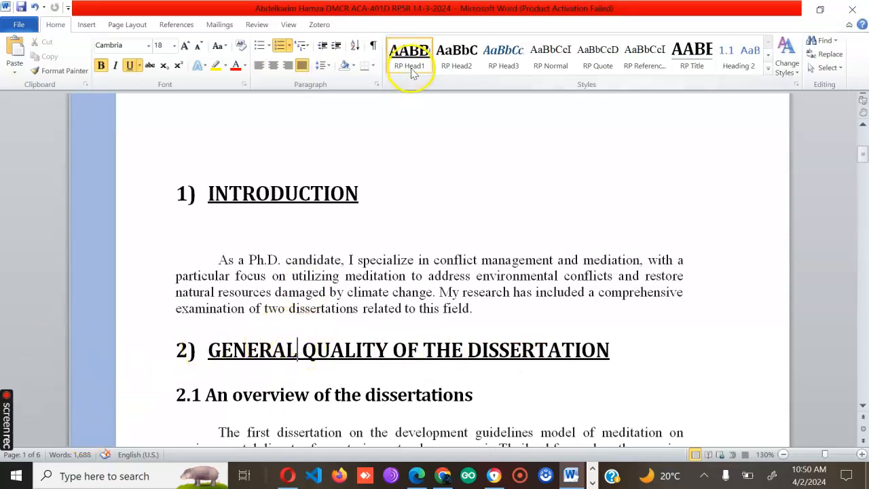
pyautogui.scroll(-2, 285, 291)
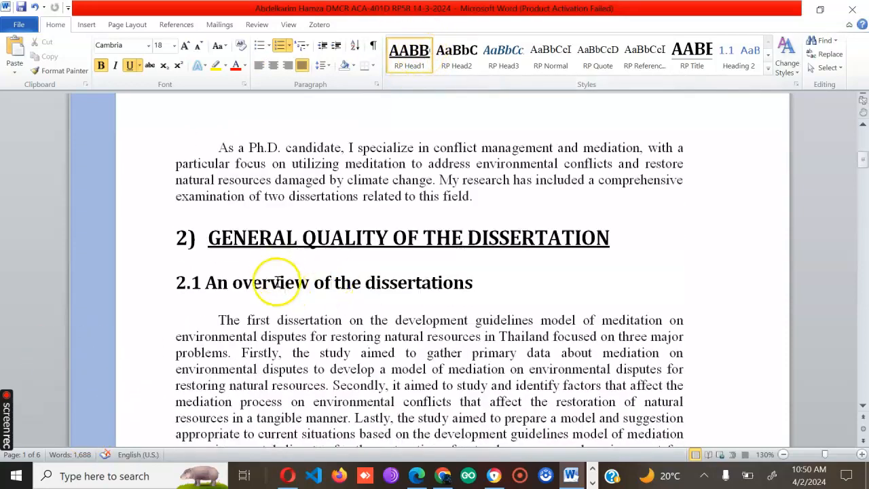
pyautogui.click(279, 282)
pyautogui.click(456, 66)
# Examine the subsection headings from 2.2 onward and check the style of the section 3 heading
pyautogui.scroll(-7, 319, 294)
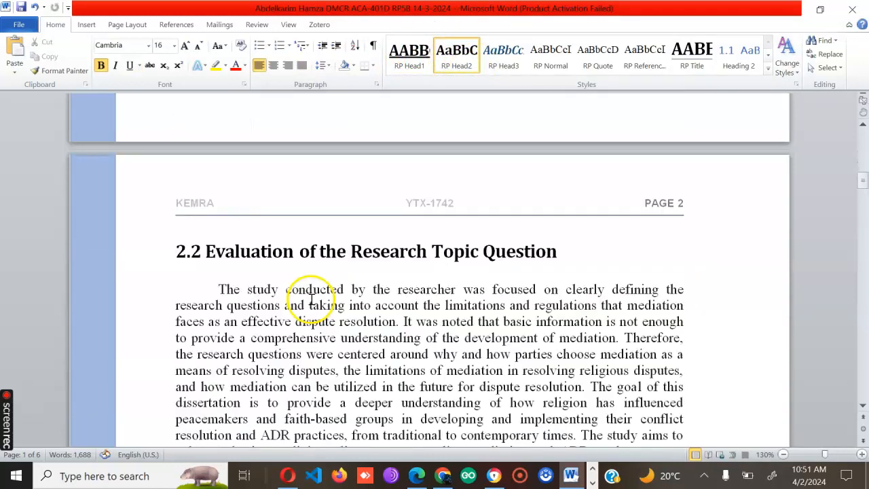
pyautogui.scroll(-2, 311, 299)
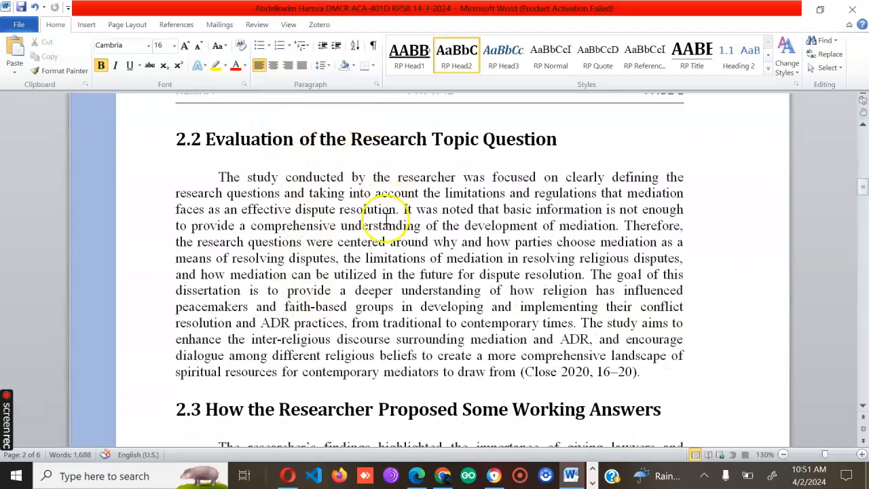
pyautogui.scroll(-3, 380, 203)
pyautogui.scroll(-15, 346, 306)
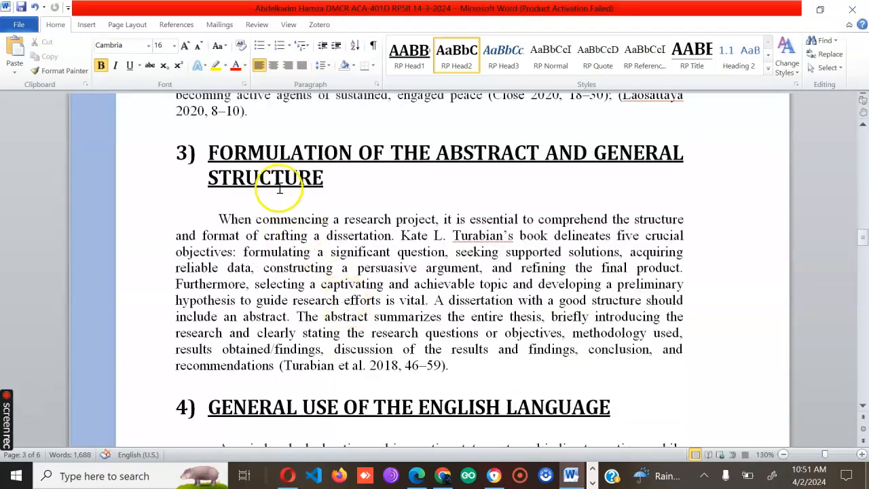
pyautogui.click(281, 167)
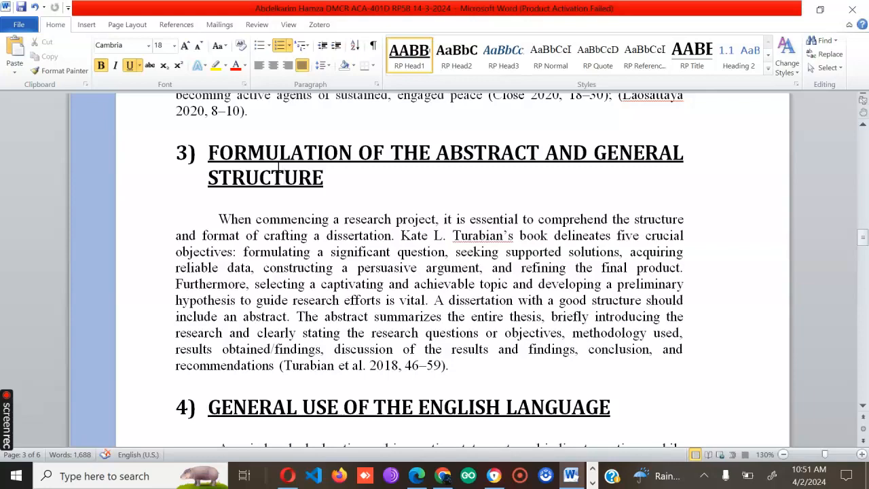
# Insert an Automatic Table 2 table of contents on the blank line between the dissertation title and the Introduction heading
pyautogui.scroll(18, 320, 325)
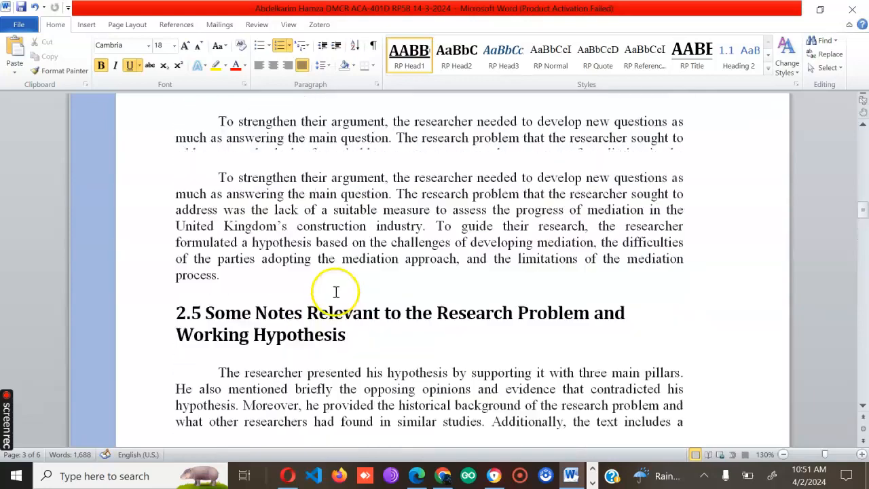
pyautogui.scroll(12, 341, 281)
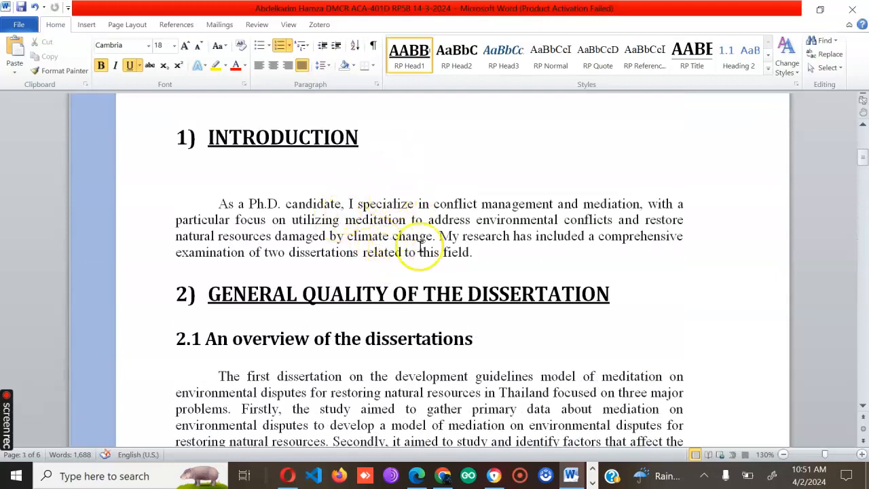
pyautogui.scroll(10, 318, 226)
pyautogui.scroll(-3, 319, 232)
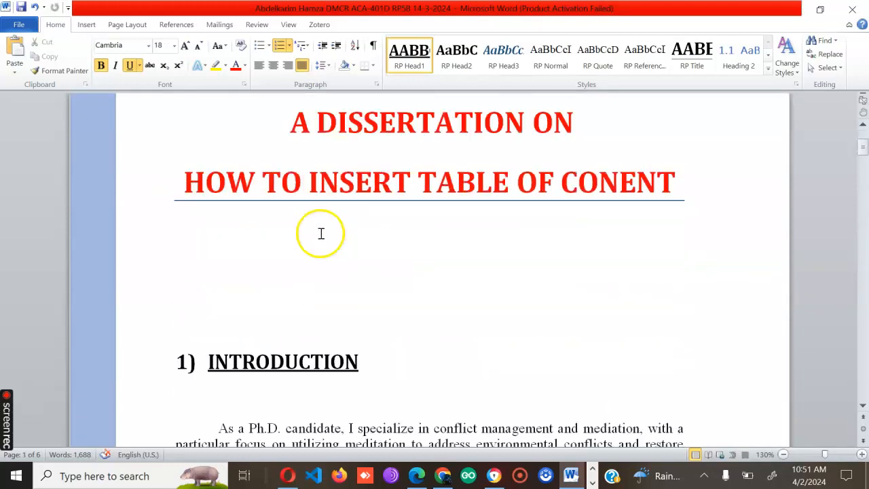
pyautogui.click(246, 266)
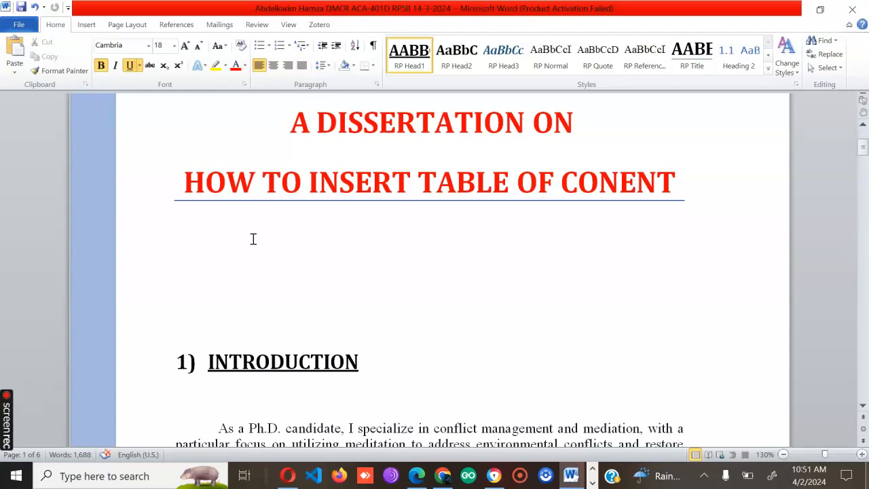
pyautogui.click(249, 235)
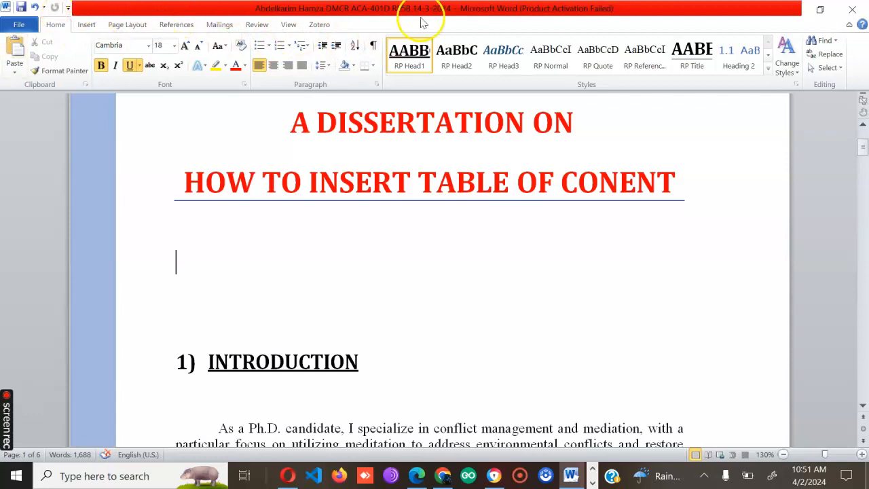
pyautogui.click(186, 26)
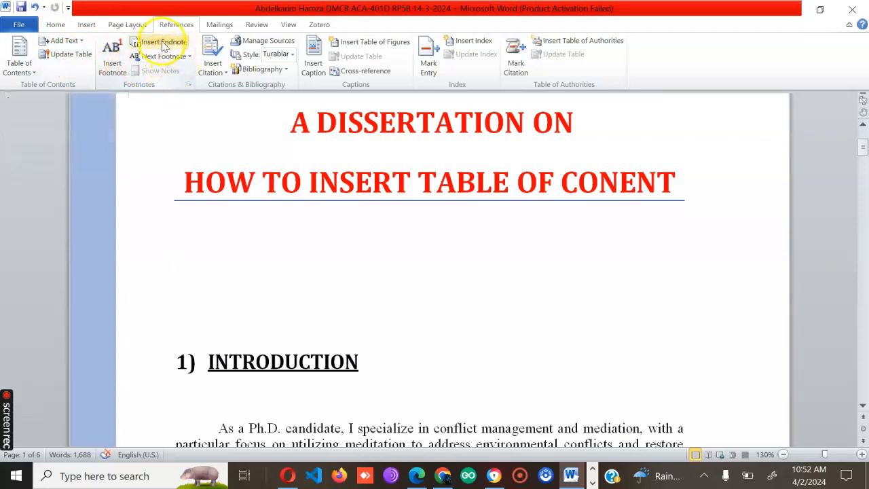
pyautogui.click(13, 58)
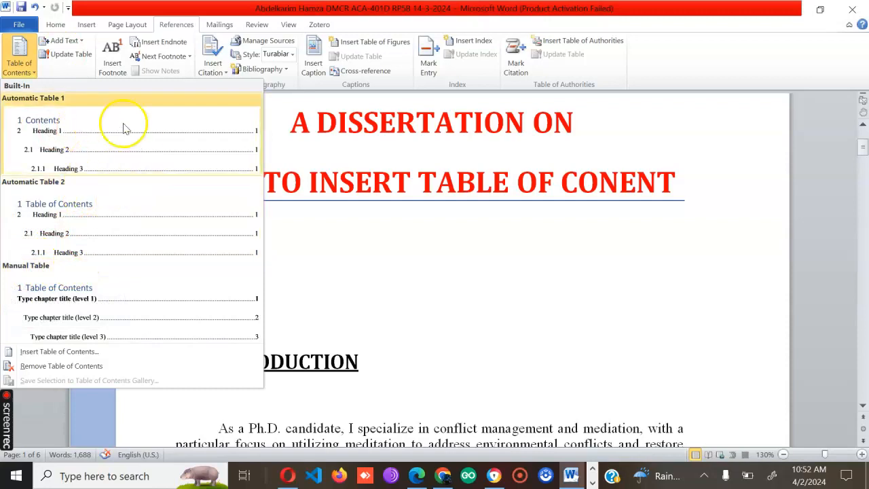
pyautogui.click(67, 227)
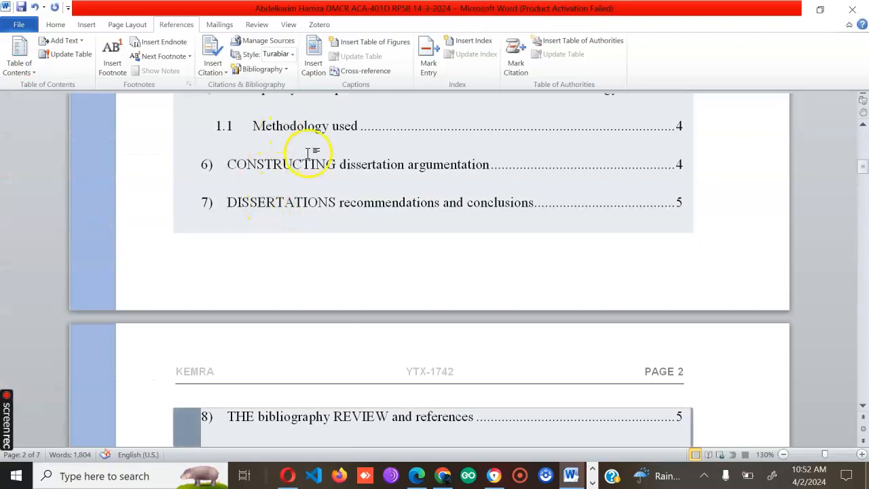
# Review the inserted table of contents, comparing its entries and page numbers from Introduction through Conclusion
pyautogui.scroll(9, 636, 240)
pyautogui.scroll(-2, 545, 288)
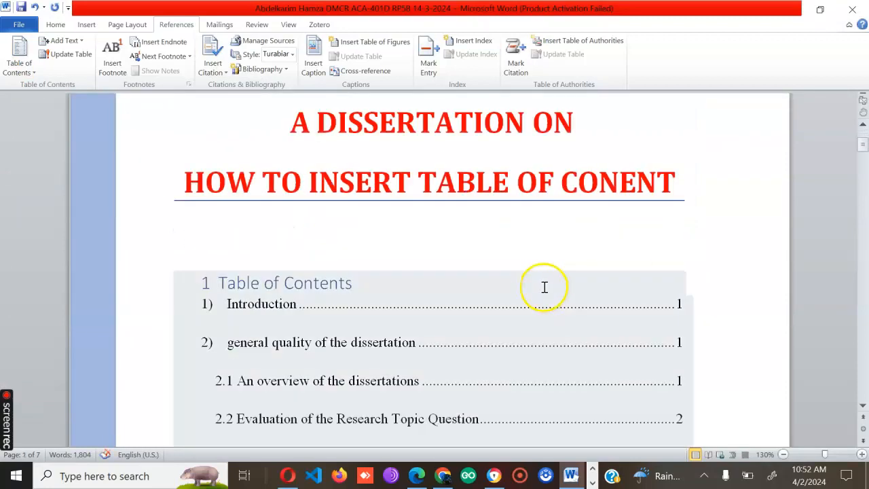
pyautogui.scroll(-2, 545, 287)
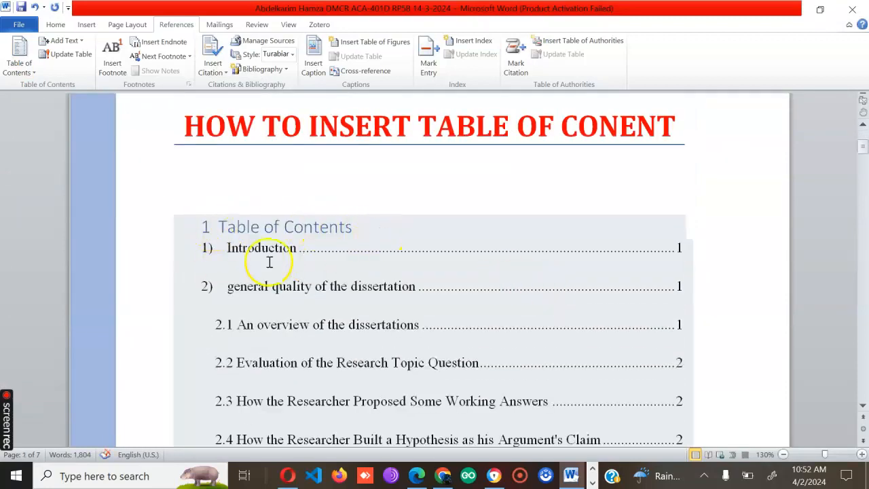
pyautogui.scroll(-10, 854, 240)
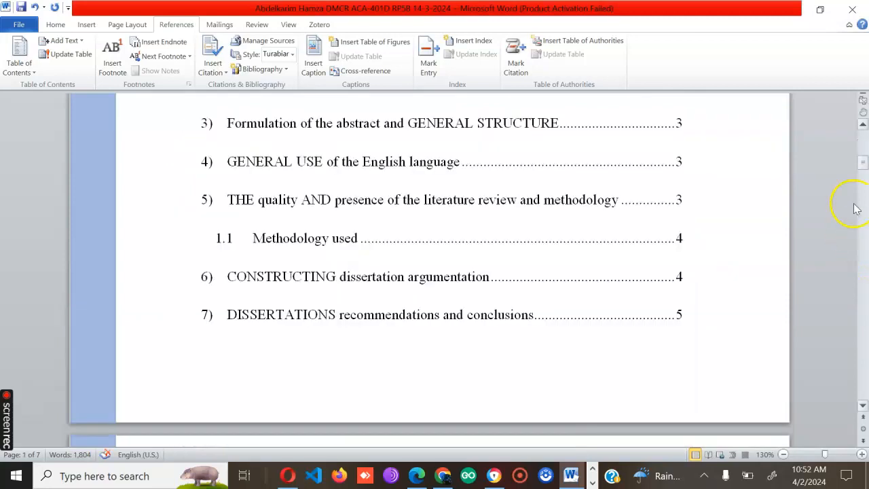
pyautogui.click(384, 258)
pyautogui.scroll(-5, 688, 223)
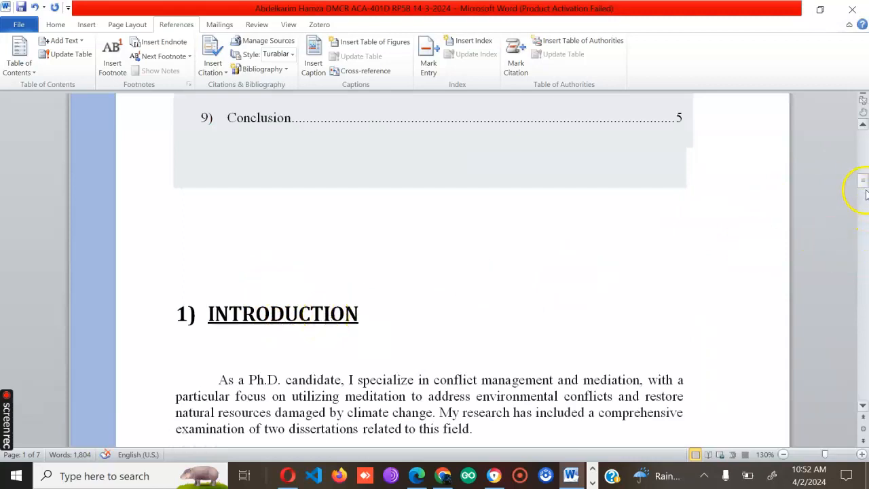
pyautogui.moveTo(863, 186); pyautogui.dragTo(865, 161)
pyautogui.click(502, 242)
pyautogui.scroll(5, 322, 195)
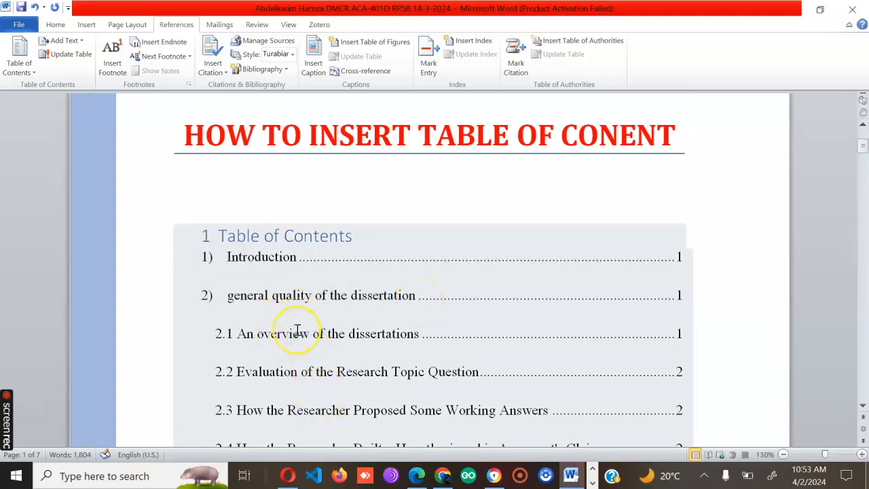
pyautogui.click(213, 287)
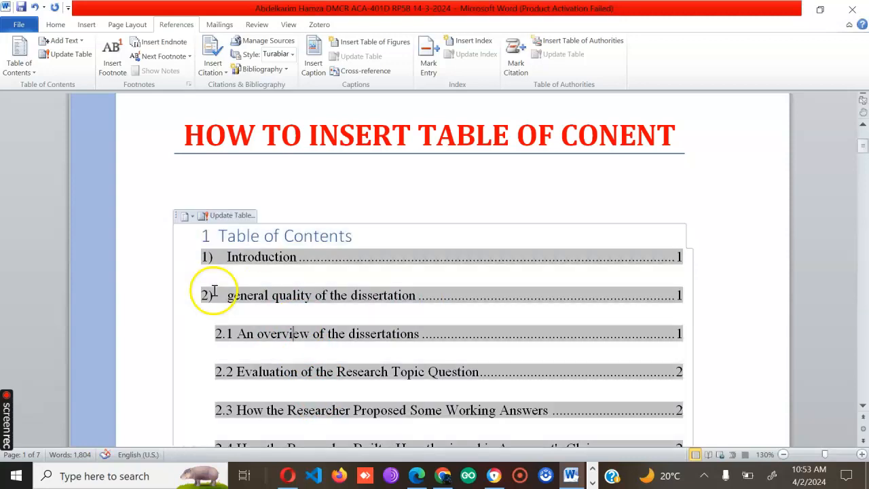
# Add an empty paragraph after the text of the Methodology used subsection, before section 6
pyautogui.scroll(-7, 651, 340)
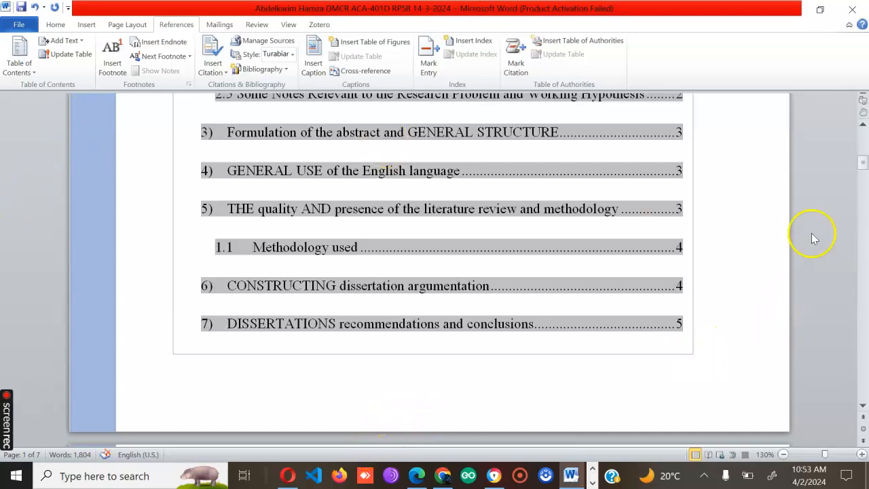
pyautogui.moveTo(864, 165); pyautogui.dragTo(864, 275)
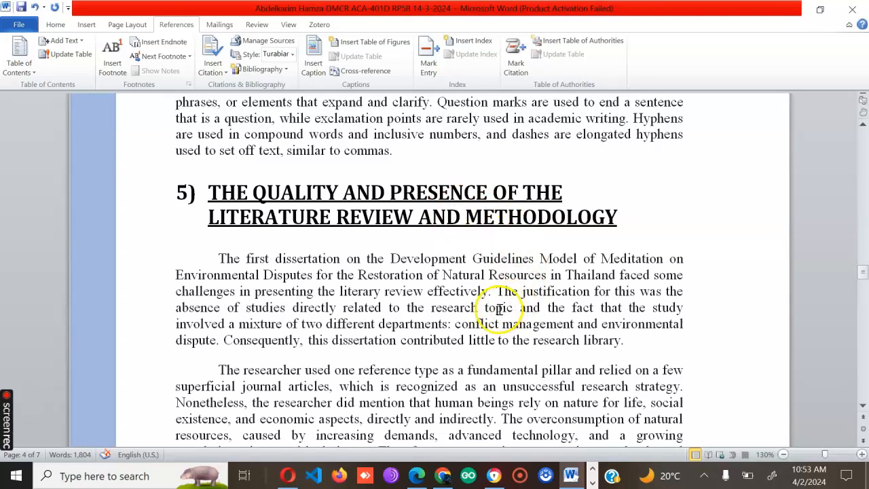
pyautogui.scroll(-3, 499, 309)
pyautogui.scroll(3, 500, 312)
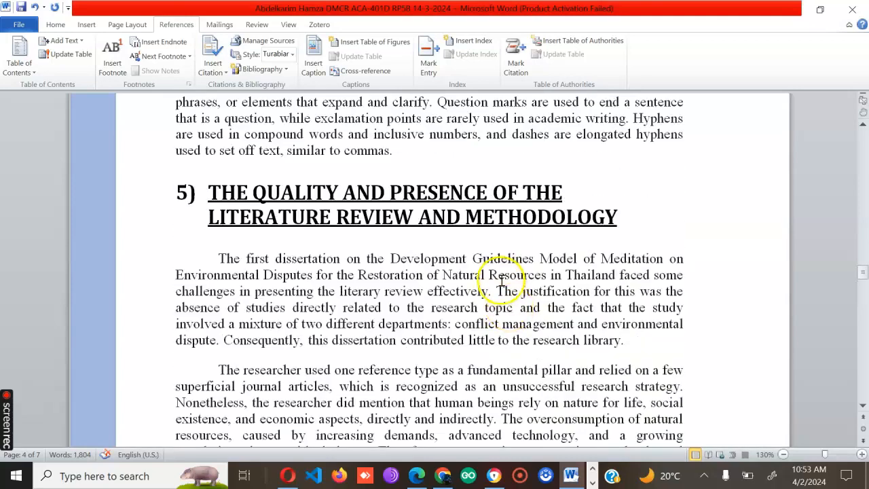
pyautogui.scroll(-10, 500, 278)
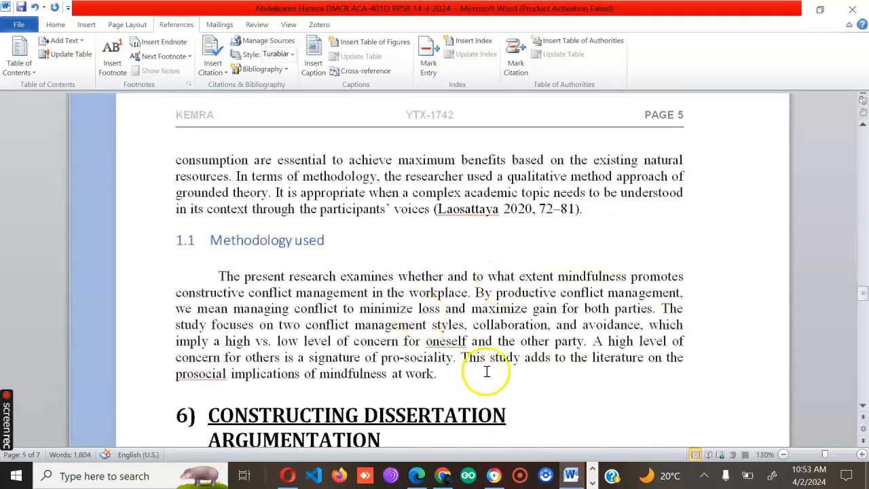
pyautogui.click(456, 375)
pyautogui.press('Return')
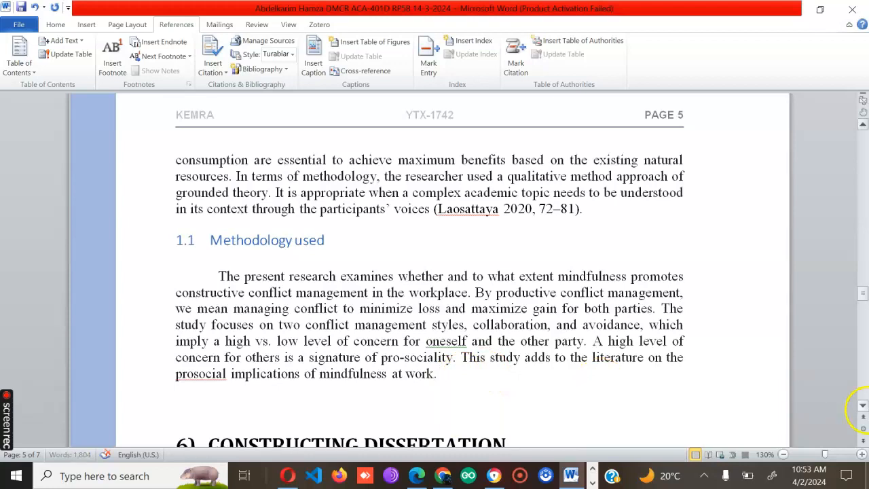
# Apply the Heading 2 style to the empty paragraph before section 6 and enter "Literature review" as its heading
pyautogui.click(55, 24)
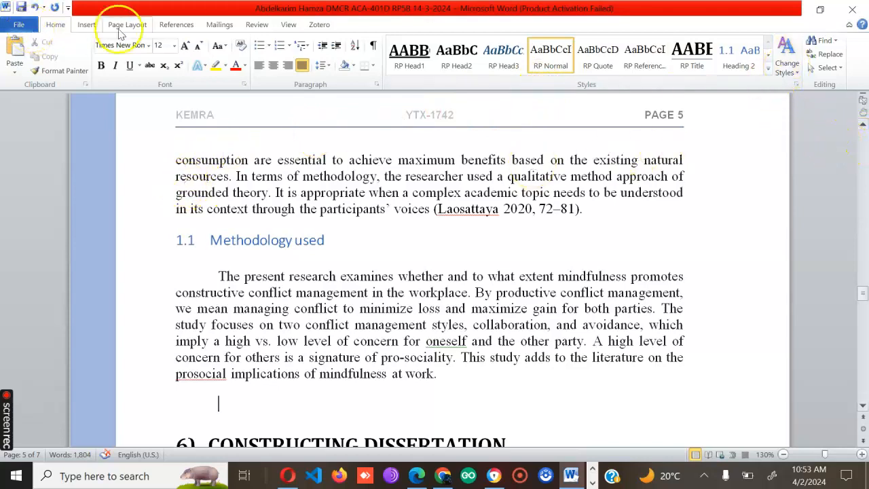
pyautogui.click(750, 68)
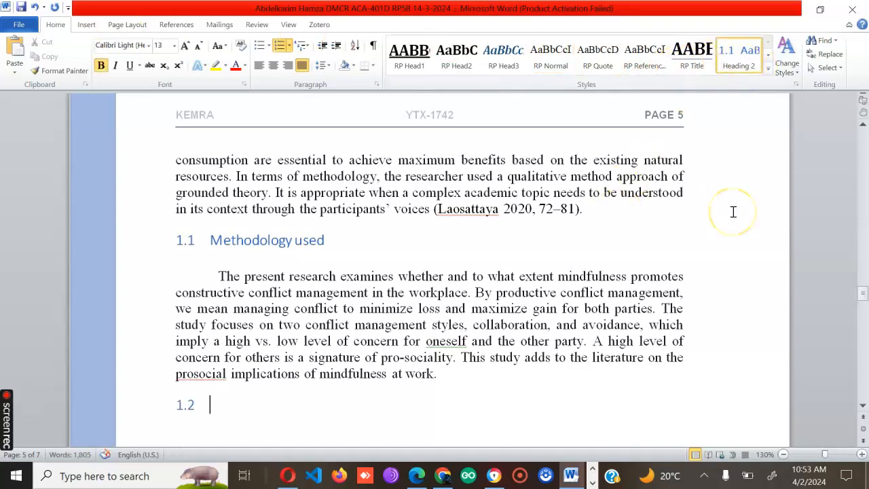
pyautogui.write('Lite')
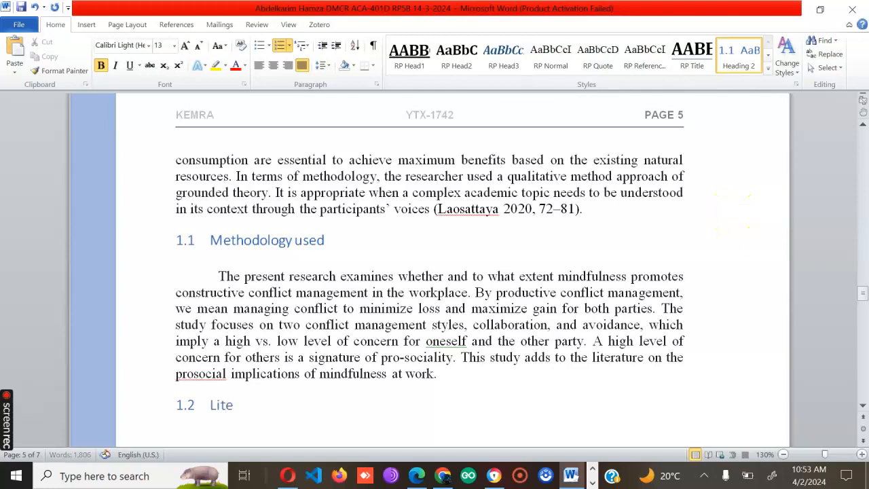
pyautogui.write('rature review')
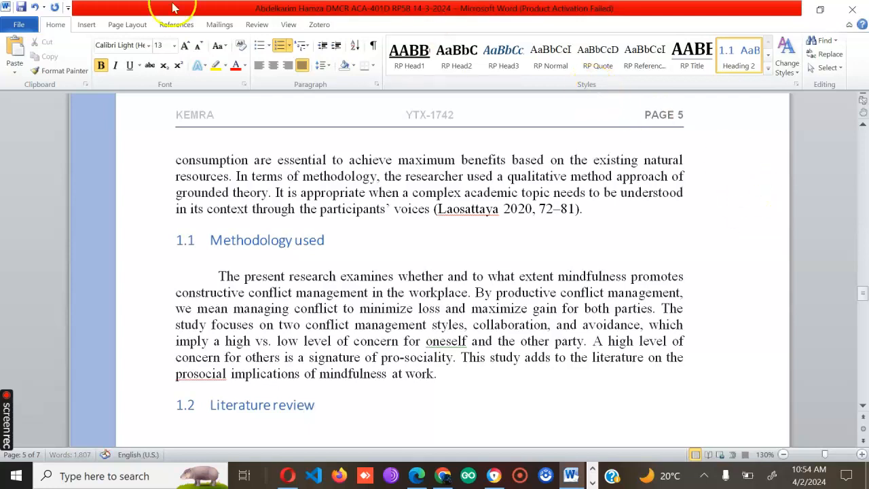
# Update the entire table of contents, not only its page numbers, to include the Literature review subsection
pyautogui.click(178, 25)
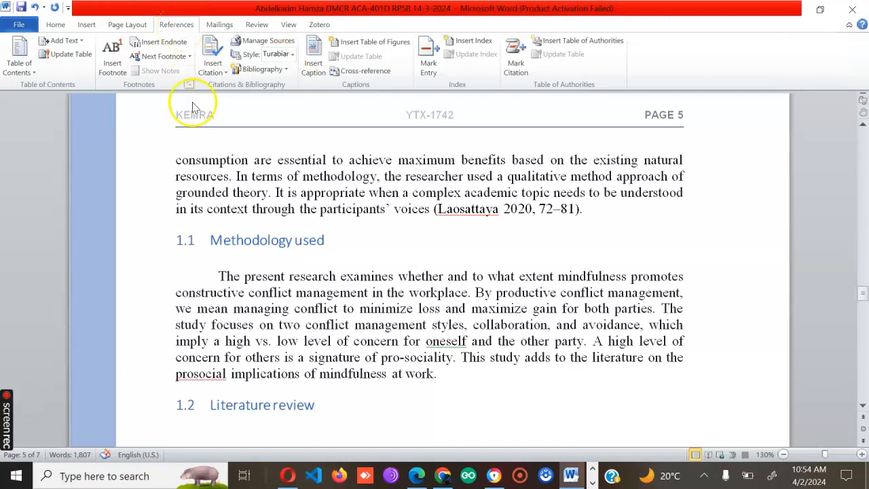
pyautogui.click(64, 55)
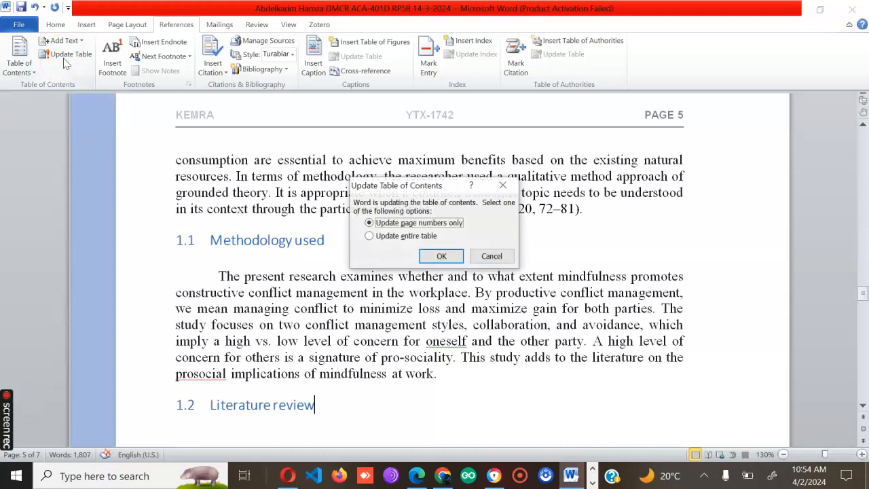
pyautogui.click(75, 58)
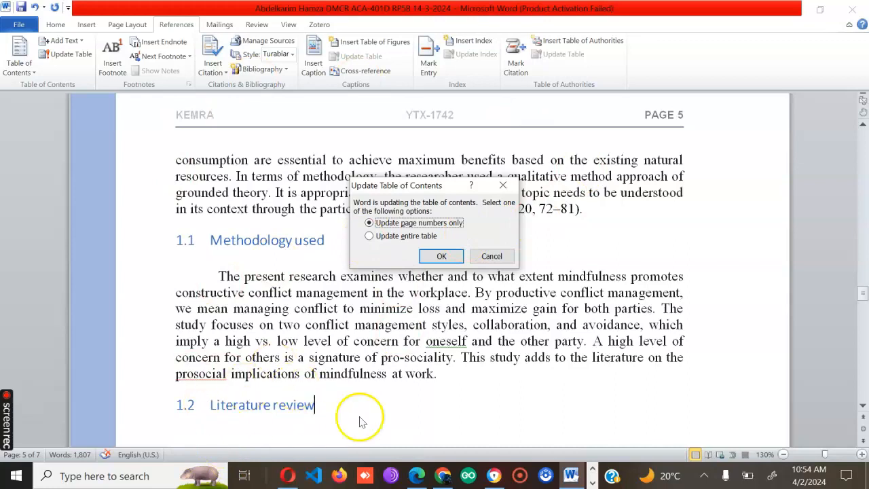
pyautogui.click(370, 236)
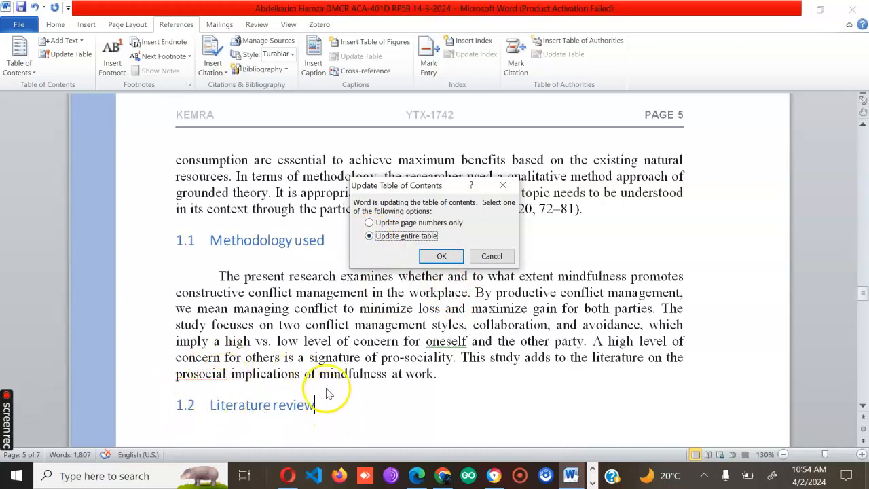
pyautogui.click(441, 257)
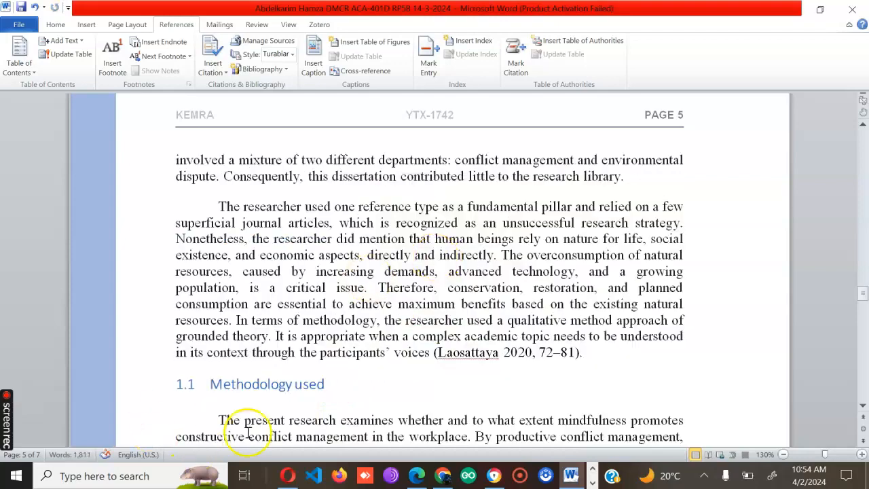
# Examine the updated table of contents for the Literature review entry and the page numbers through Conclusion
pyautogui.scroll(-6, 282, 421)
pyautogui.scroll(20, 285, 384)
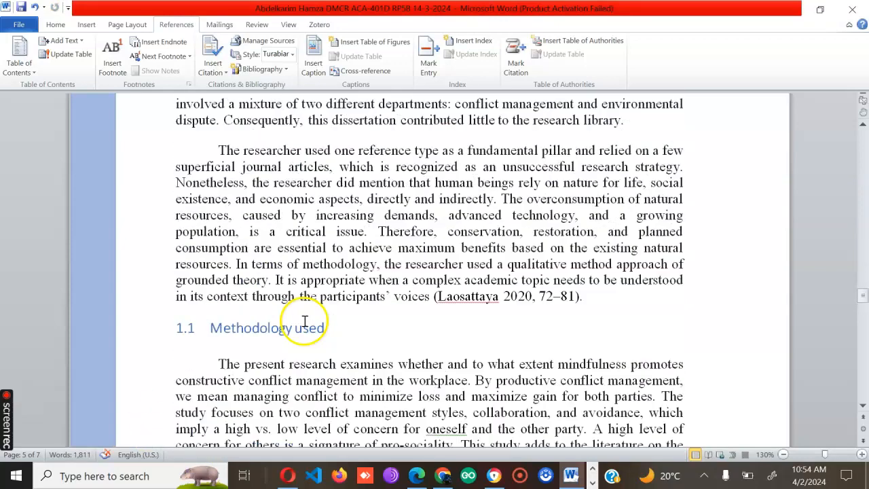
pyautogui.scroll(20, 306, 309)
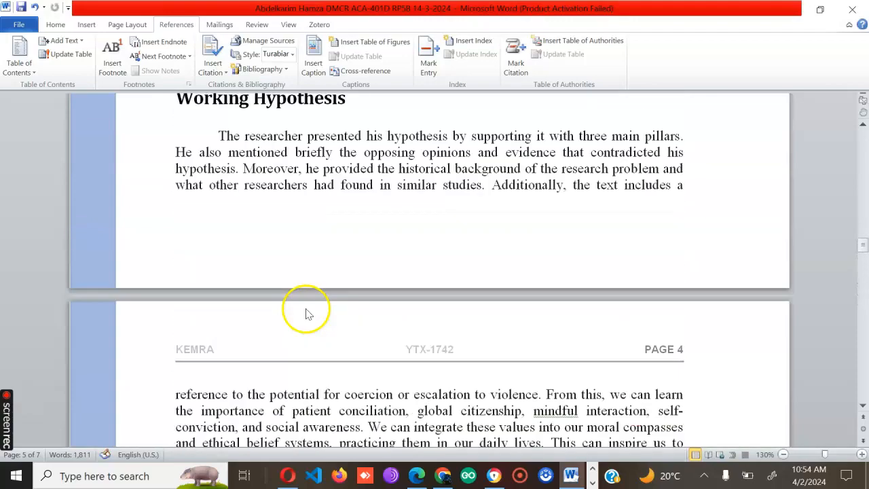
pyautogui.scroll(20, 306, 316)
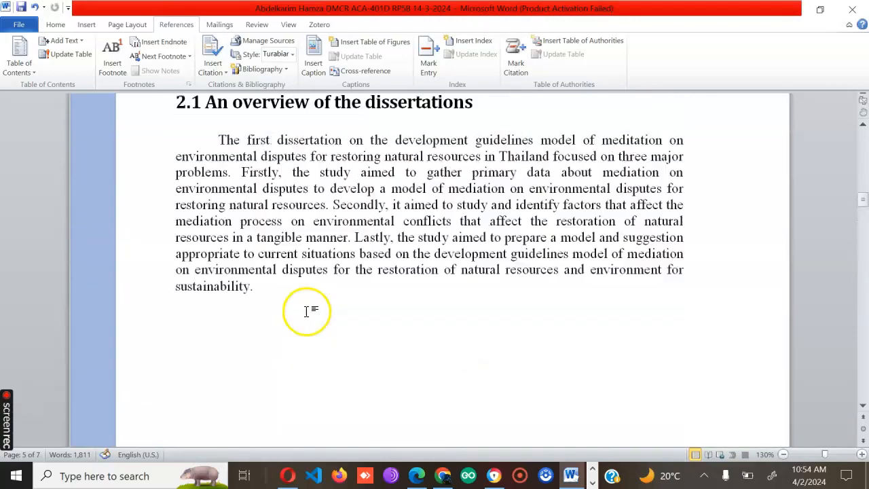
pyautogui.scroll(6, 309, 316)
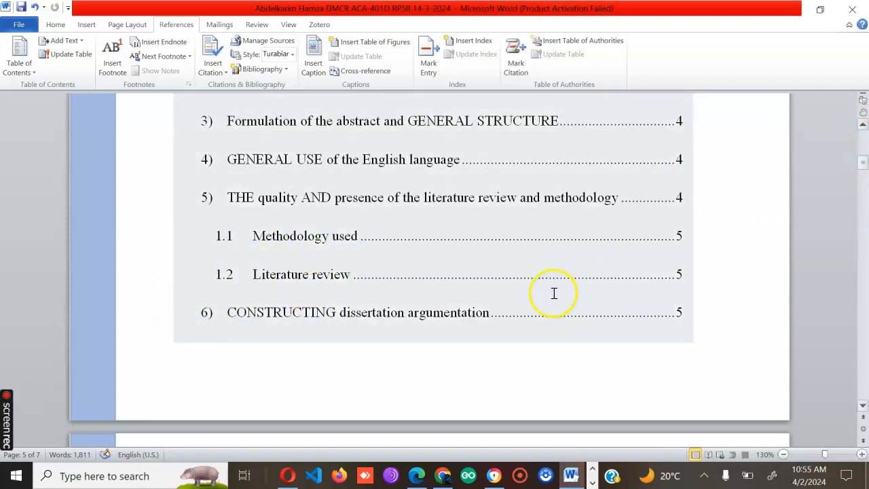
pyautogui.scroll(-4, 540, 304)
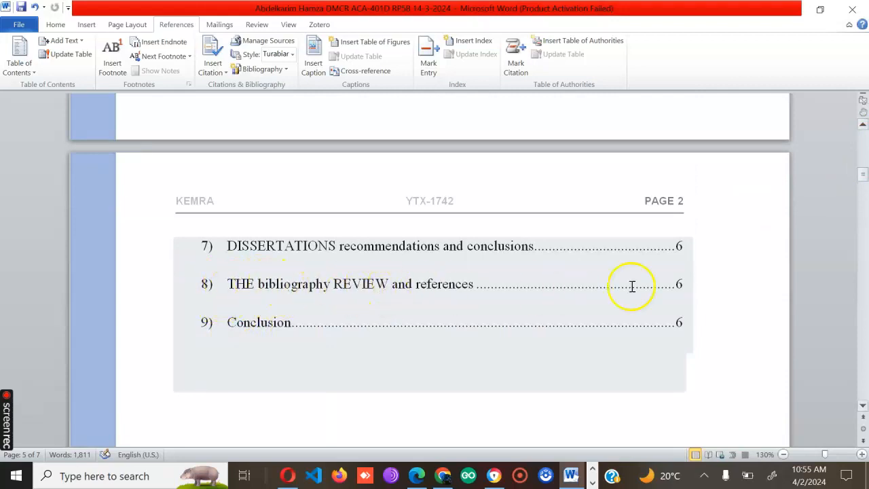
# Add a Heading 2 subsection titled "Review" after the text of section 8, The Bibliography Review and References
pyautogui.moveTo(861, 175); pyautogui.dragTo(859, 341)
pyautogui.click(585, 243)
pyautogui.press('Return')
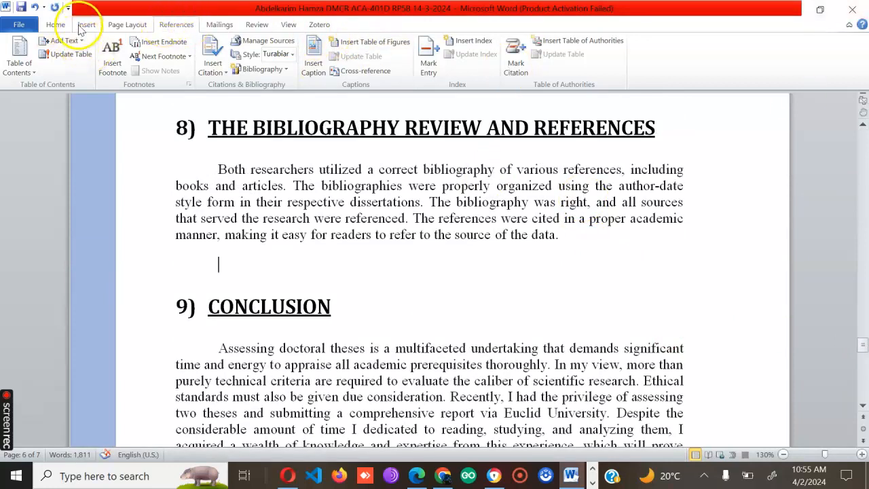
pyautogui.click(56, 24)
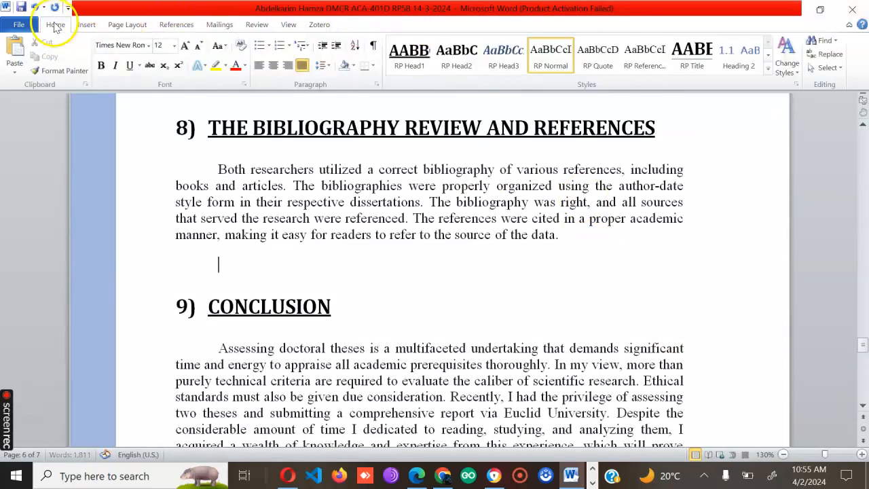
pyautogui.click(747, 63)
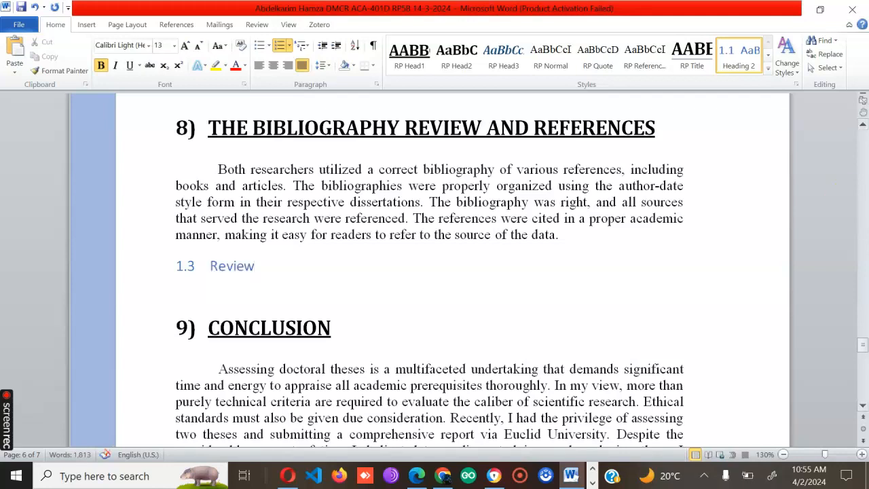
# Update the entire table of contents again to include the Review subsection
pyautogui.click(189, 25)
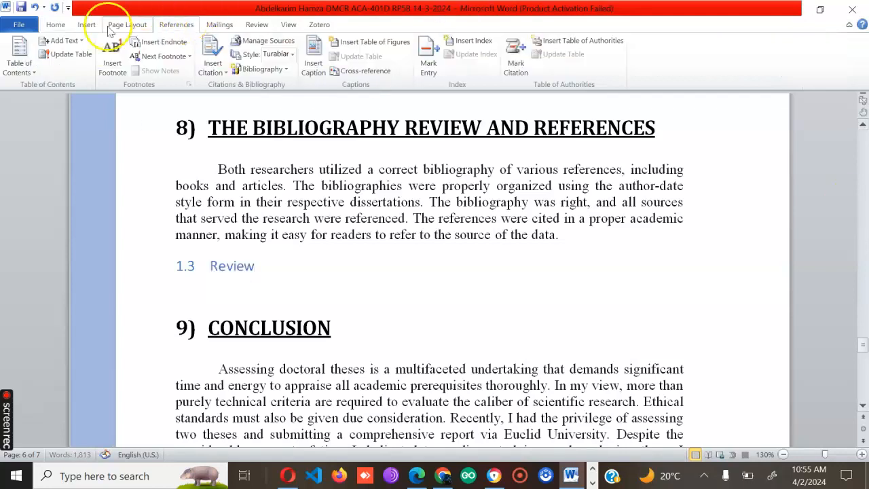
pyautogui.click(68, 53)
pyautogui.click(369, 235)
pyautogui.click(441, 256)
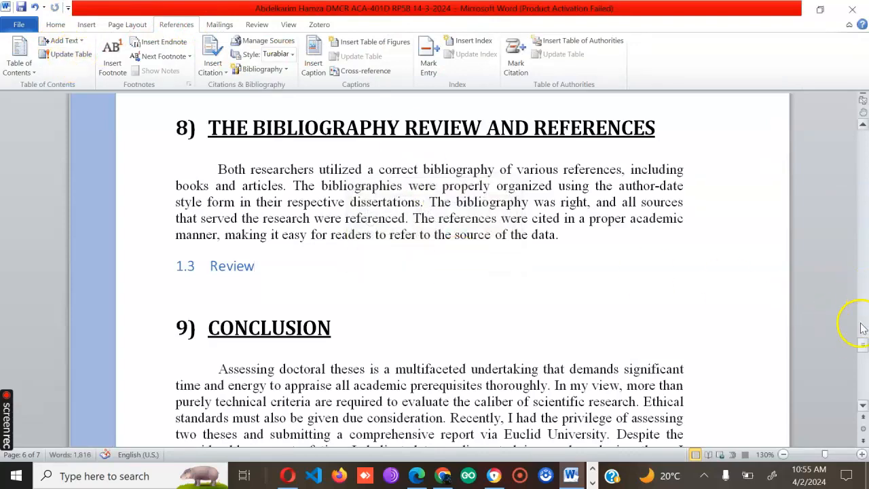
# Check the Review entry under section 8 in the table of contents
pyautogui.moveTo(861, 344)
pyautogui.mouseDown()
pyautogui.moveTo(863, 163)
pyautogui.moveTo(864, 170)
pyautogui.mouseUp()
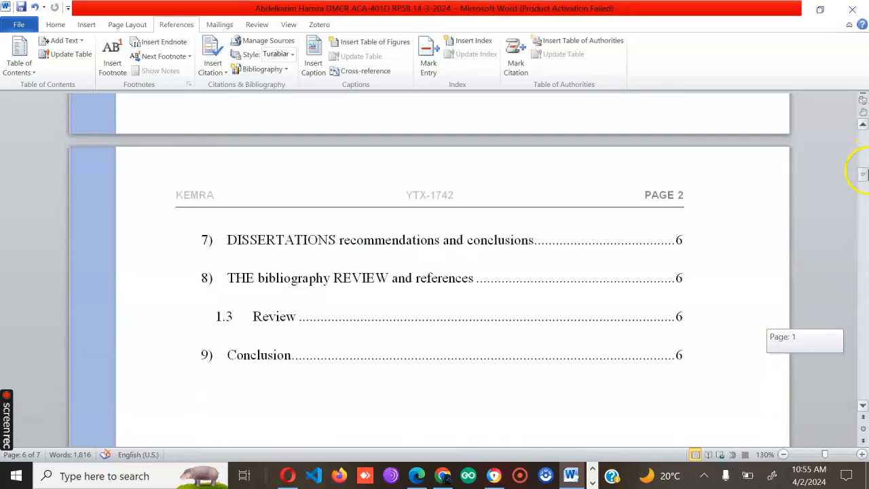
pyautogui.click(272, 318)
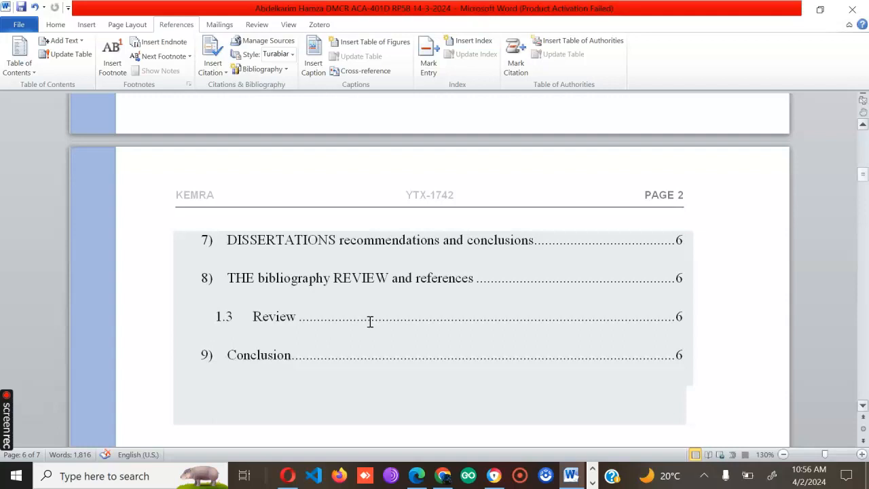
pyautogui.click(49, 380)
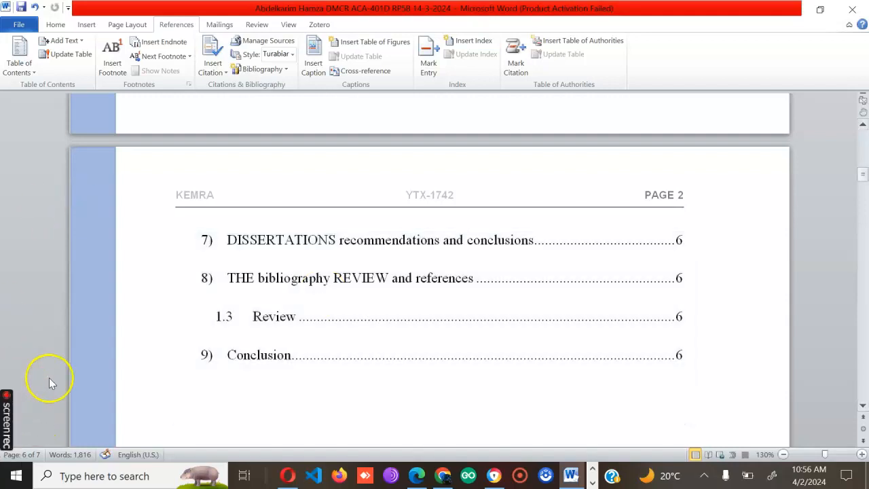